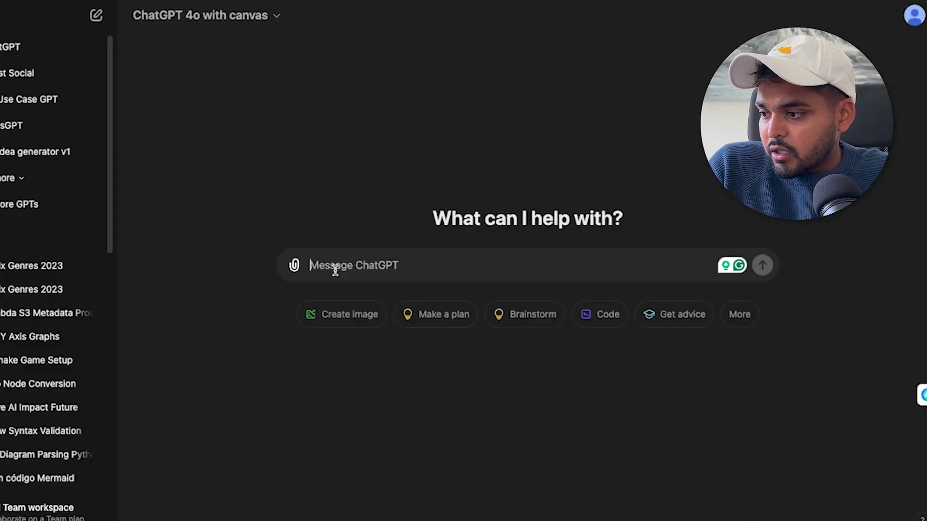
- Paste and send a request for a blog on how generative AI will impact humanity over 50 years
click(732, 324)
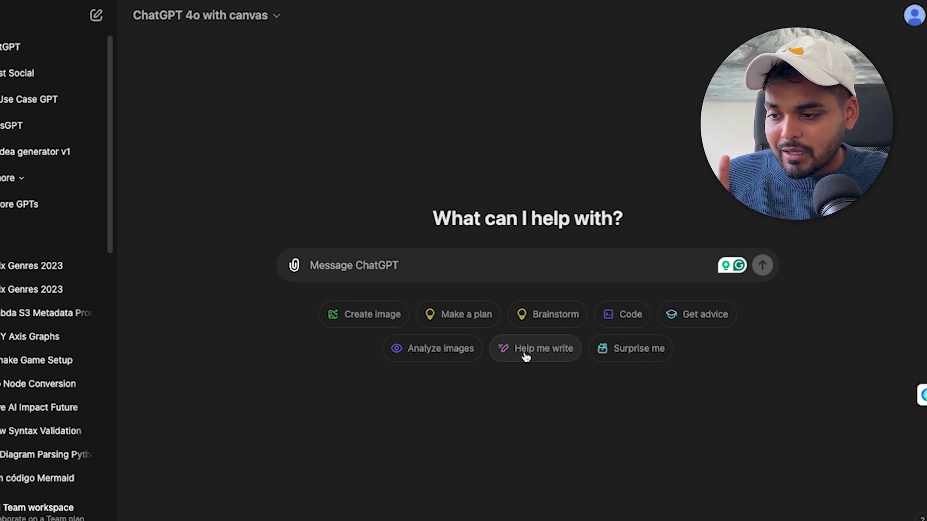
click(343, 259)
text(can you write a blog on how the rapid development in generative AI impact the humanity in the next 50 years)
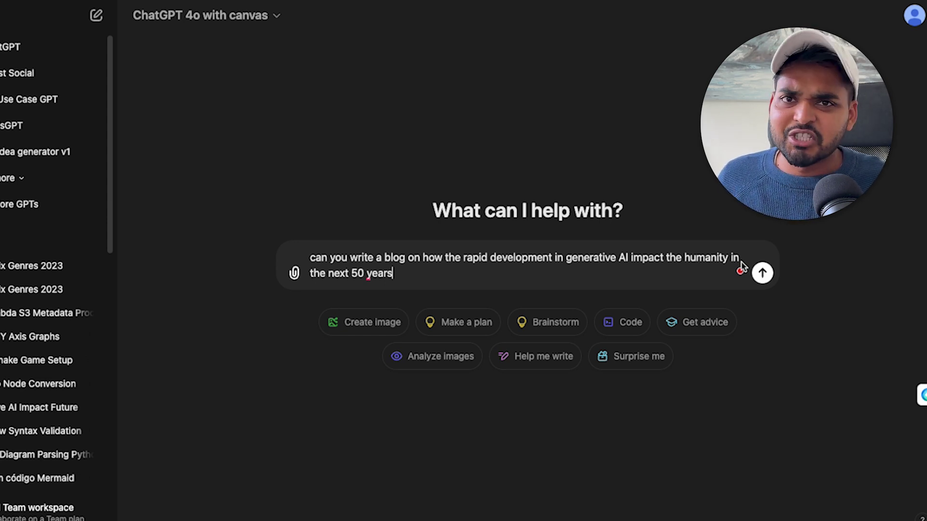
click(763, 273)
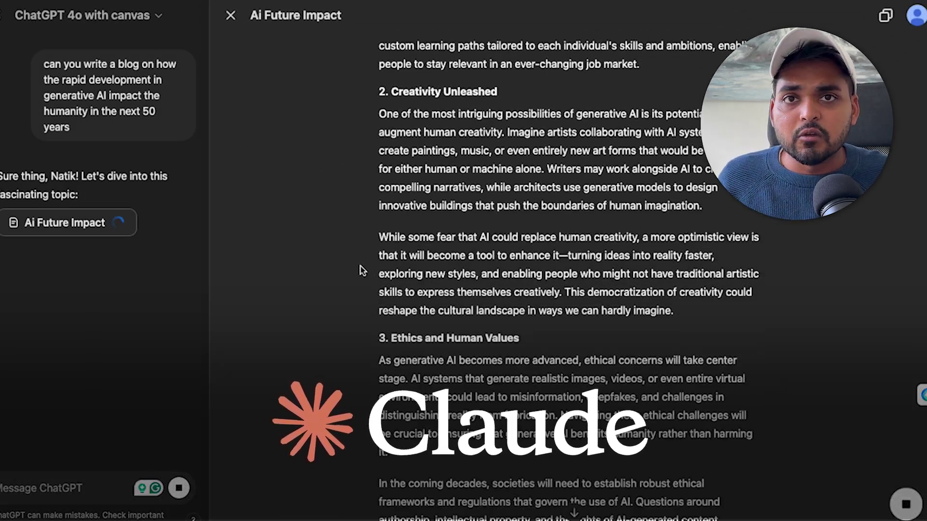
- Scroll through the generated 'Ai Future Impact' blog and back up to its title
scroll(366, 268, up, 10)
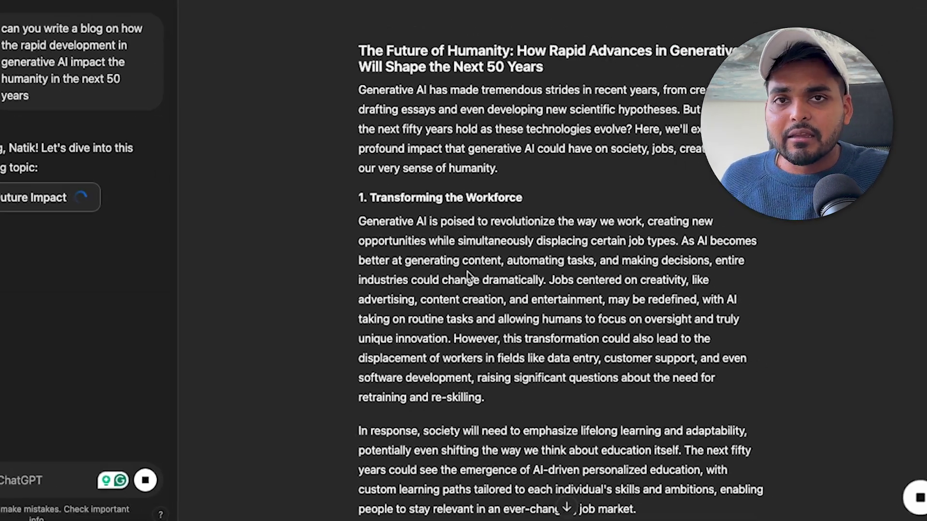
scroll(512, 280, down, 15)
scroll(404, 292, down, 15)
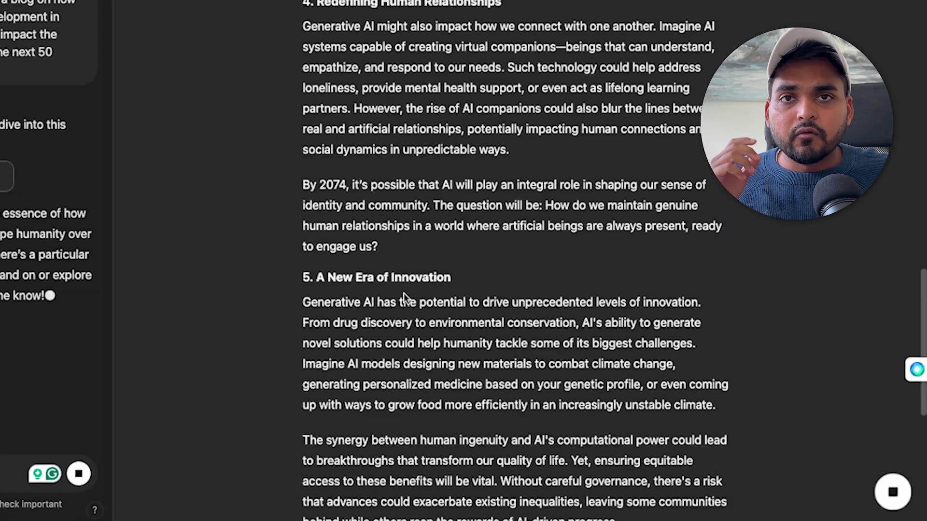
scroll(404, 293, up, 8)
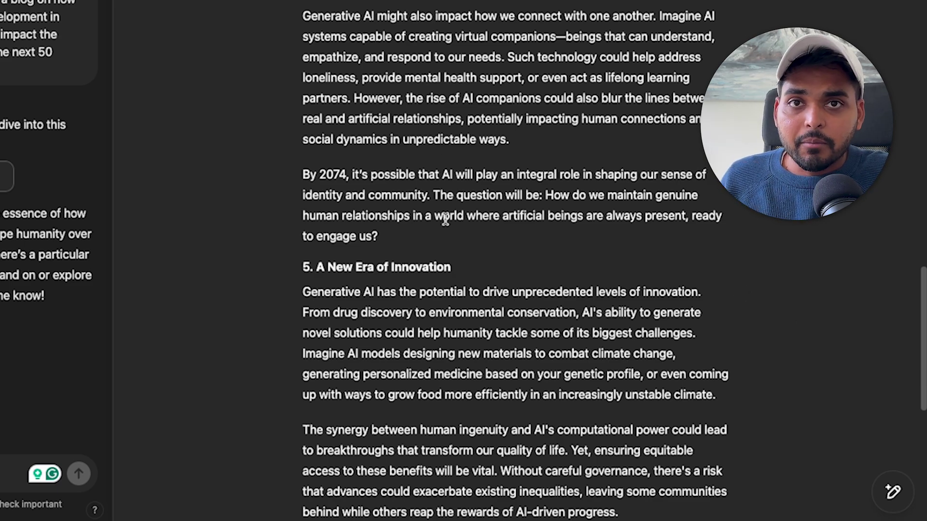
scroll(444, 218, up, 15)
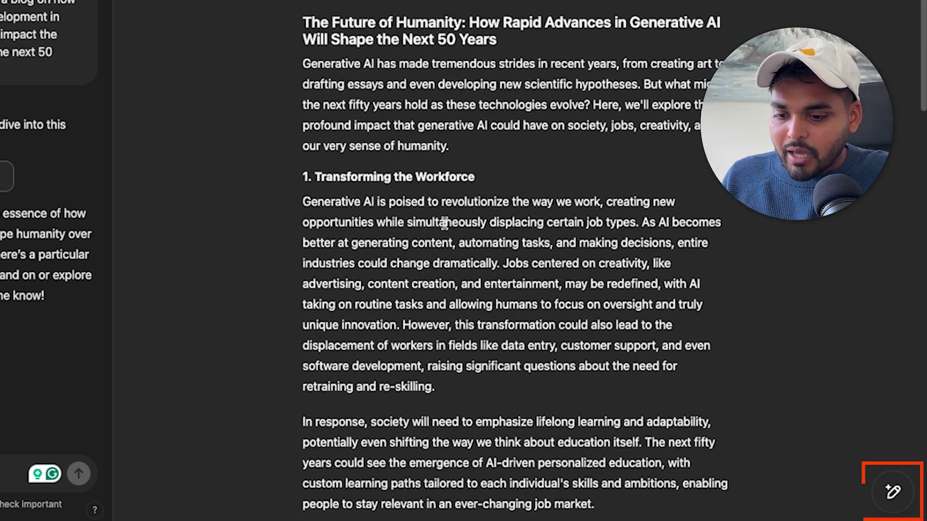
- Review the edit suggestions and apply the one about mentioning the impact of AI creations
mouse_move(897, 504)
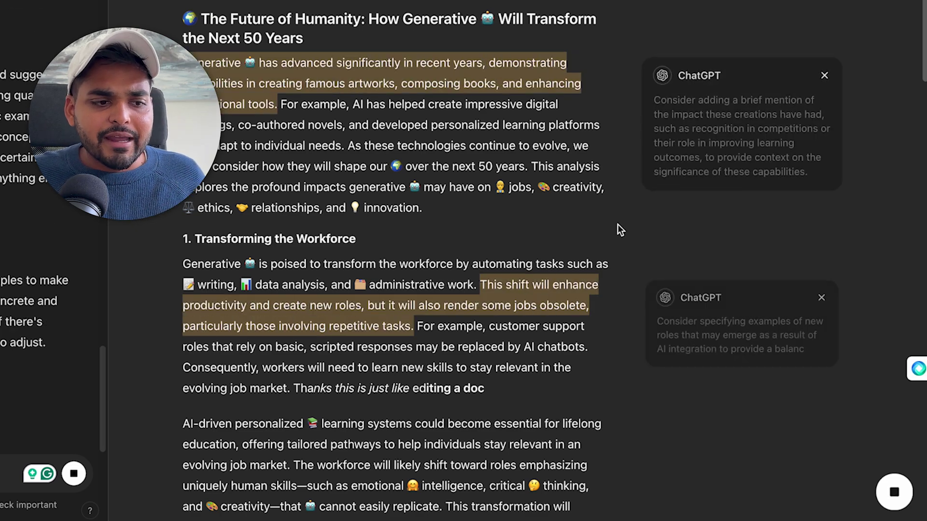
scroll(584, 201, down, 3)
scroll(584, 201, down, 4)
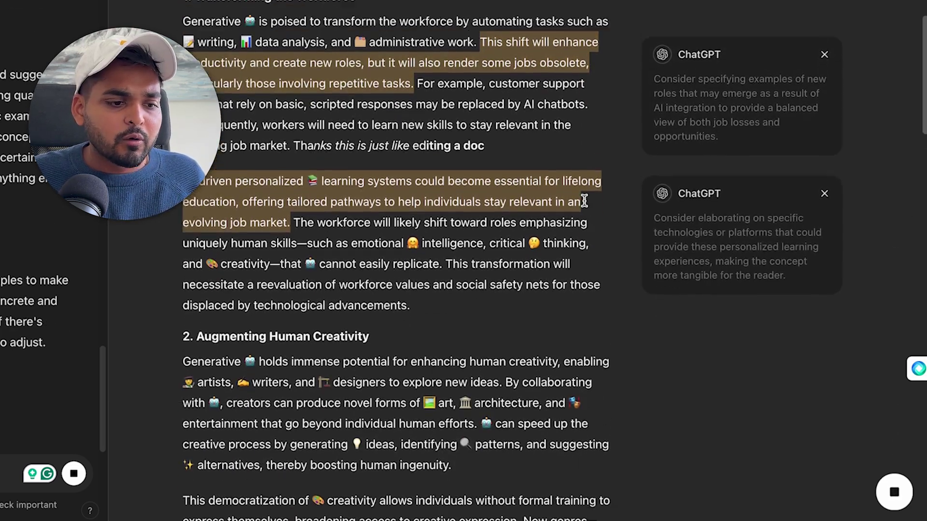
scroll(584, 200, up, 5)
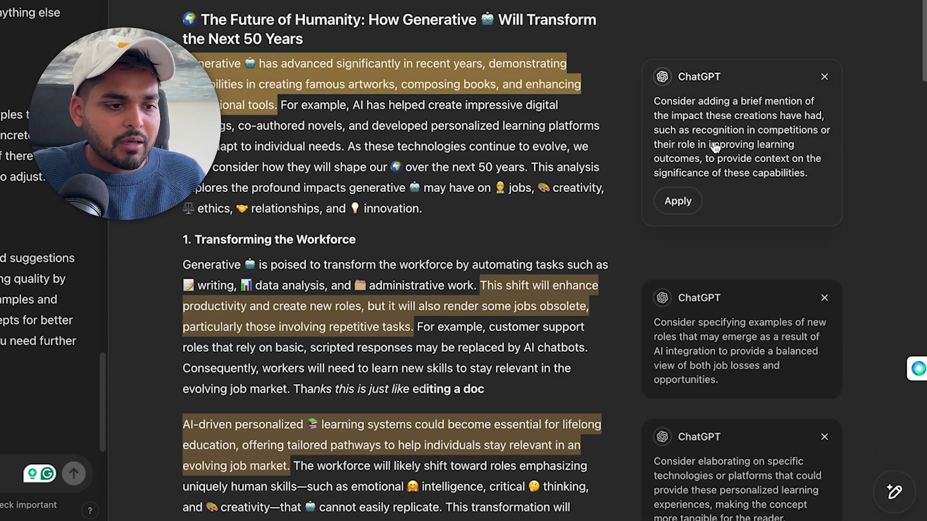
scroll(716, 150, down, 5)
scroll(715, 148, up, 5)
click(668, 200)
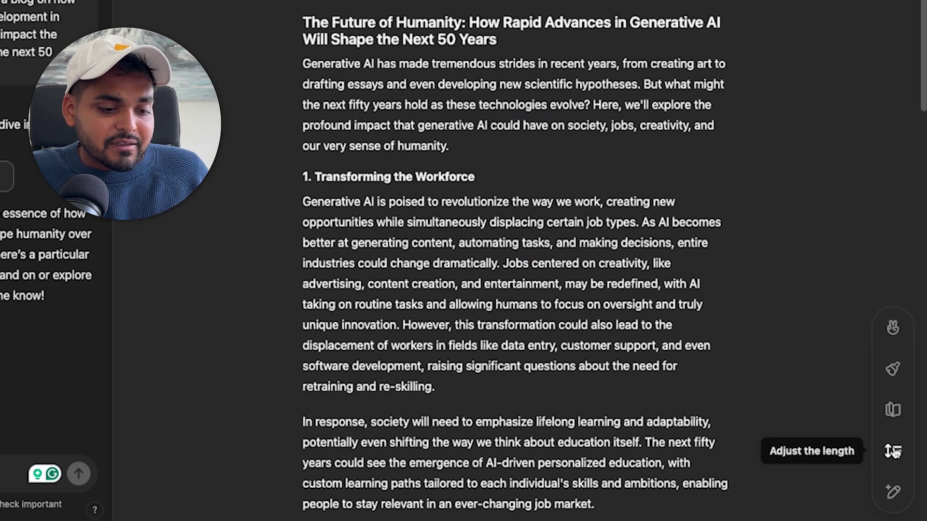
- Set the length slider to Shorter, condensing each section of the blog post
click(894, 452)
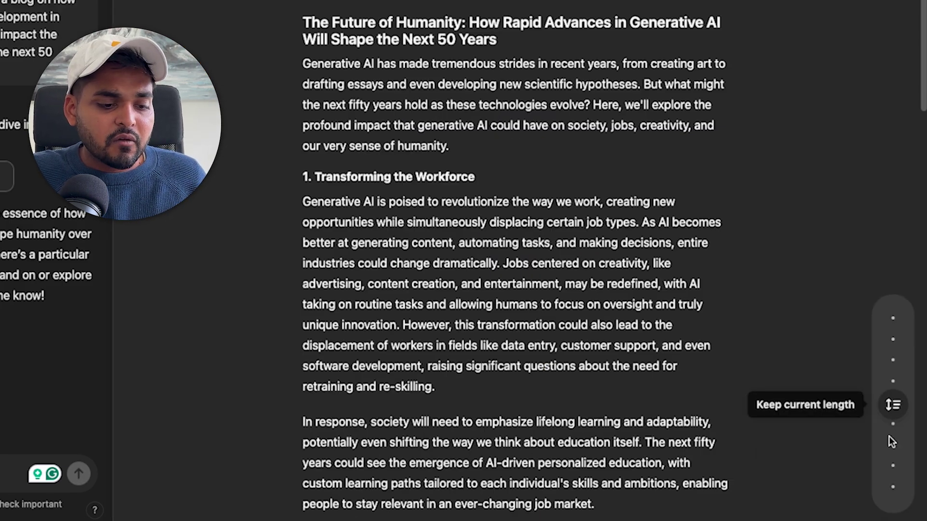
drag(890, 408, 893, 365)
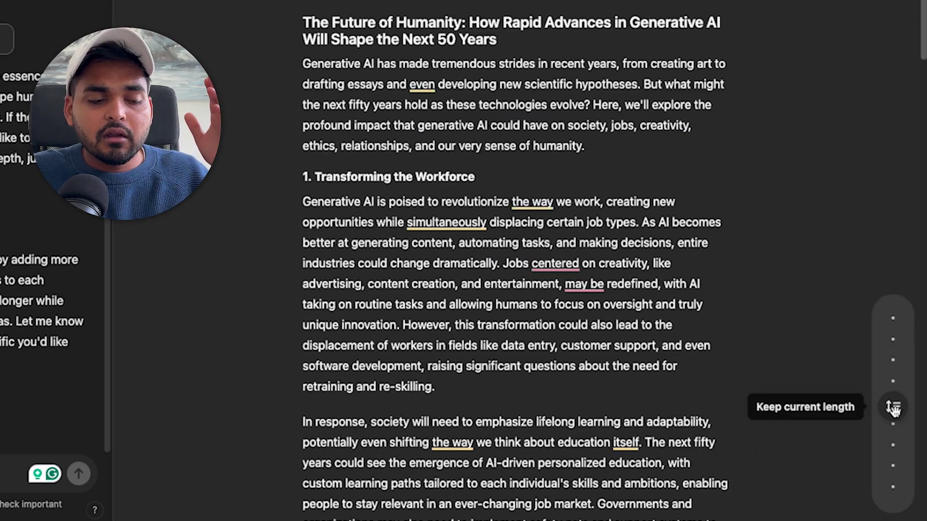
drag(893, 405, 891, 442)
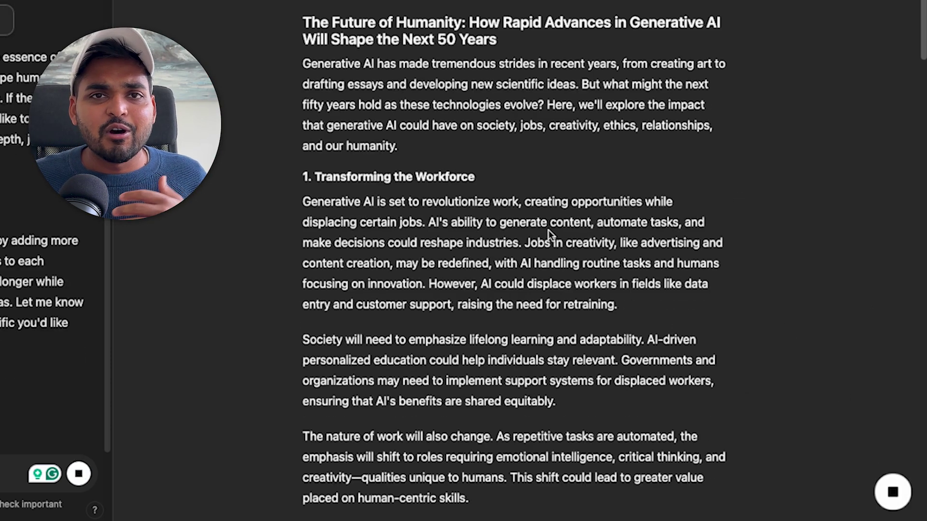
mouse_move(900, 500)
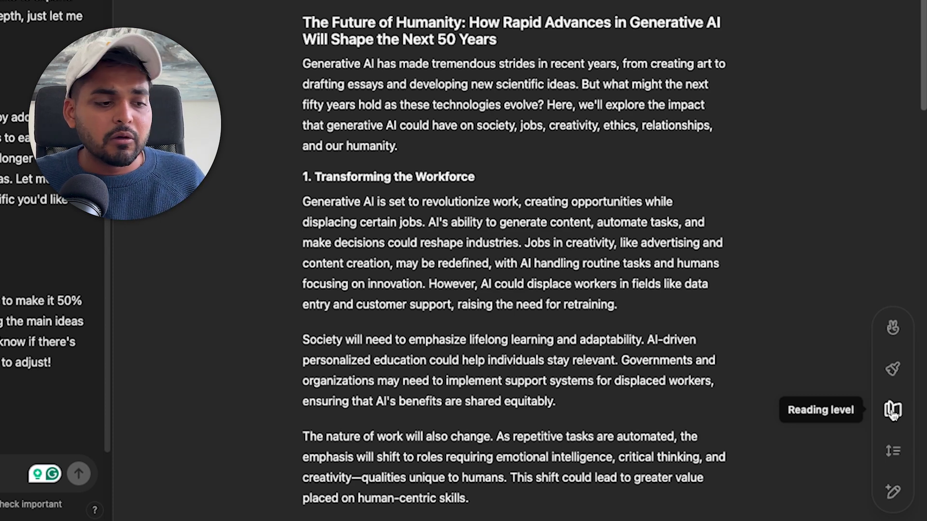
- Set the reading level to Graduate School for more formal, advanced wording
drag(892, 412, 899, 334)
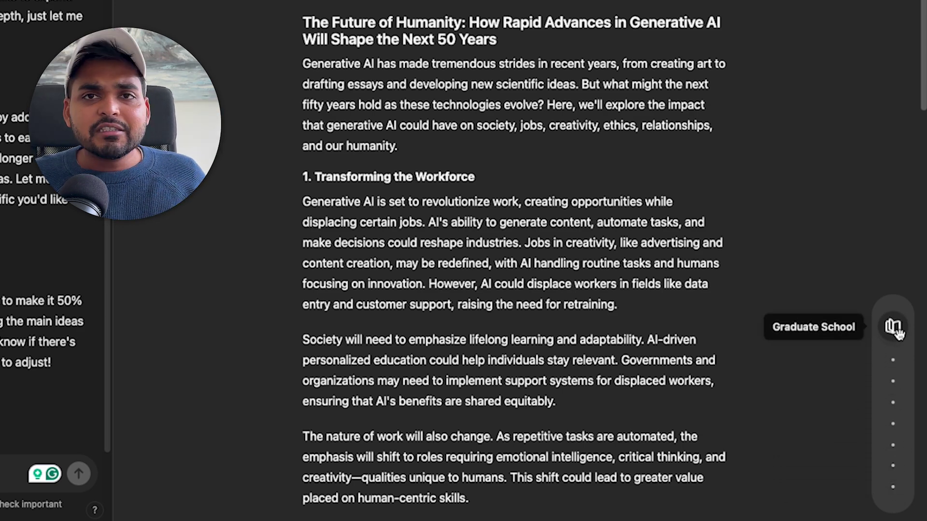
scroll(570, 311, down, 15)
click(892, 317)
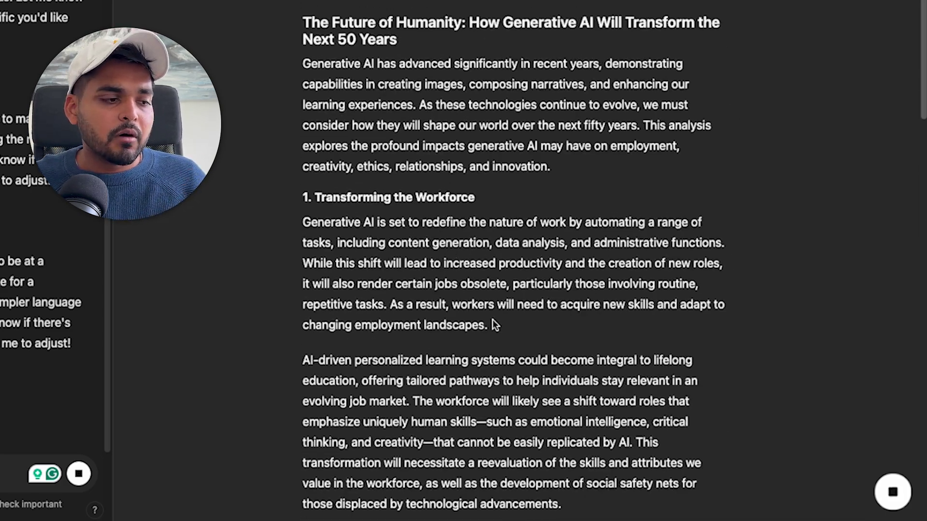
- Select the sentence about obsolete jobs, then expand the top suggestion to view its option
drag(490, 325, 295, 279)
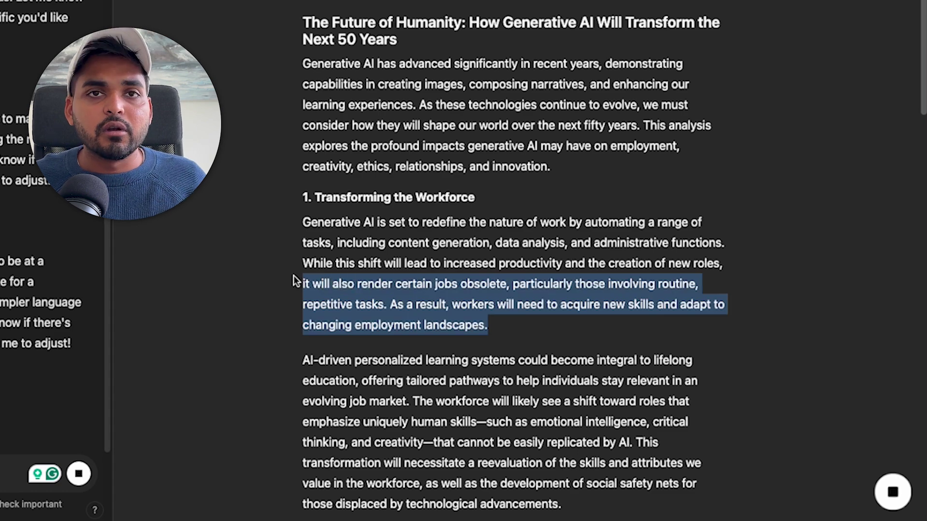
click(651, 284)
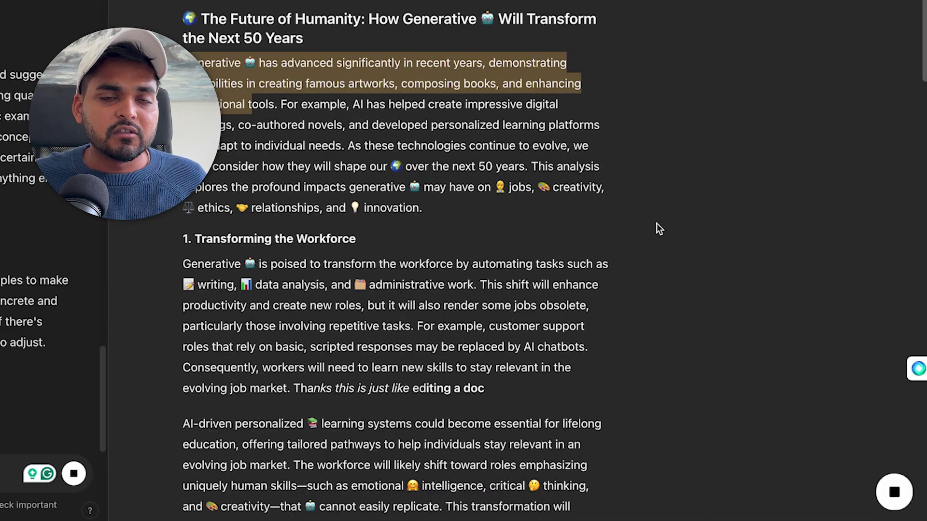
scroll(584, 201, down, 5)
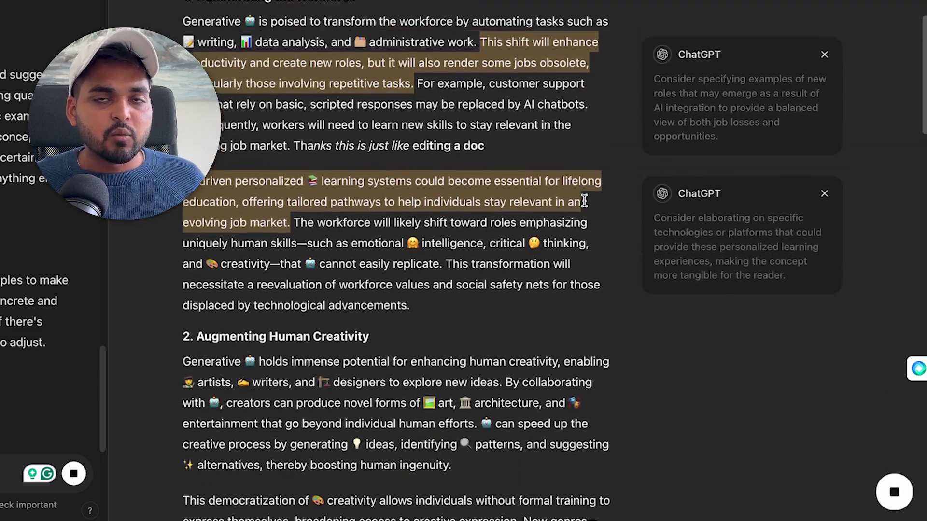
scroll(584, 201, up, 5)
click(726, 139)
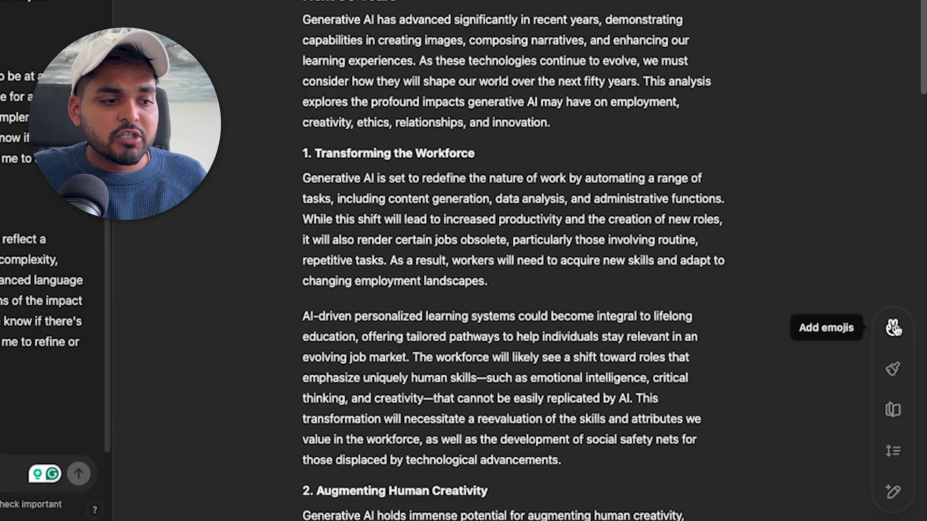
- Add emojis, ask to rephrase the workforce part with an example, and apply final polish
click(893, 329)
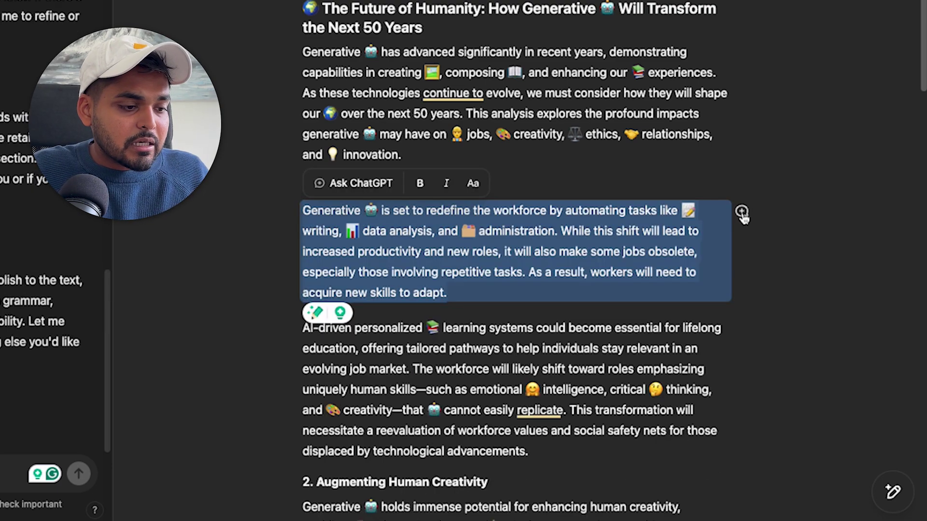
text(can we rephrase this part and add an example)
key(Return)
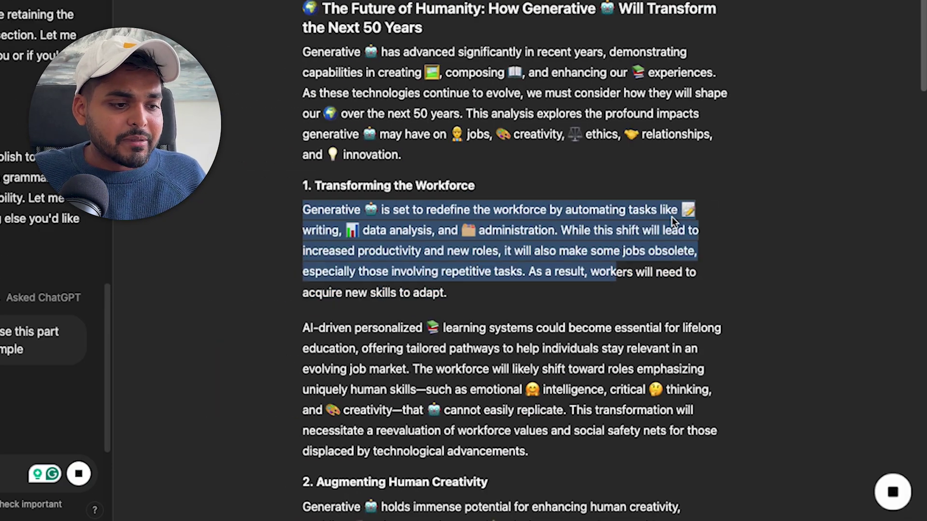
drag(428, 336, 303, 212)
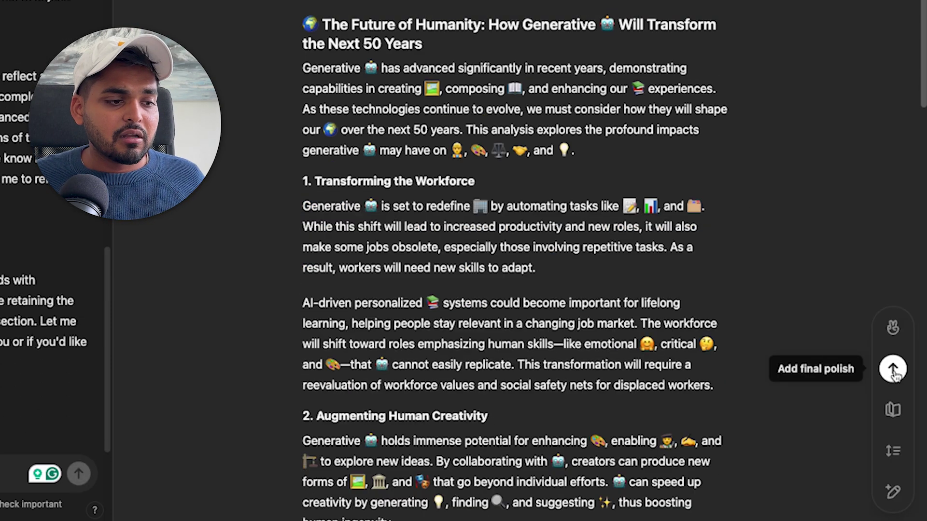
click(893, 370)
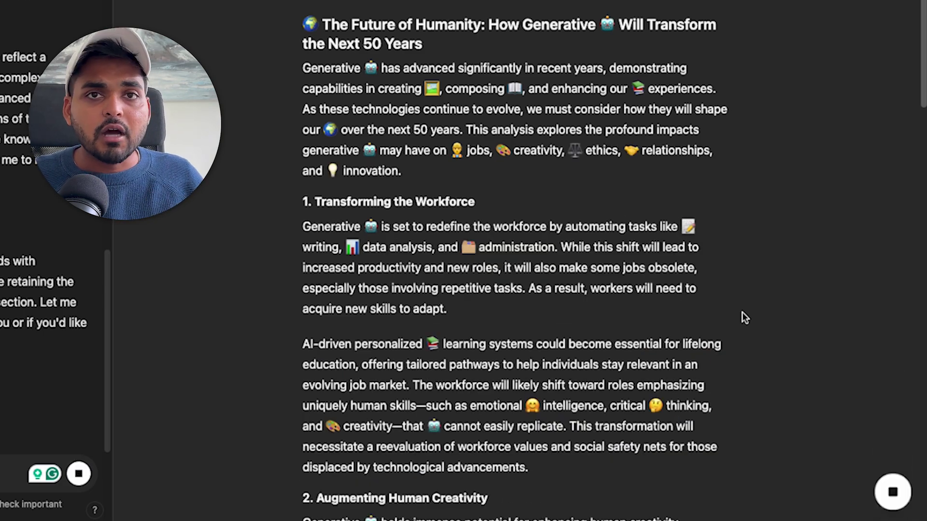
- Scroll through the polished blog post to review its clean, emoji-paired sentences
scroll(486, 276, down, 10)
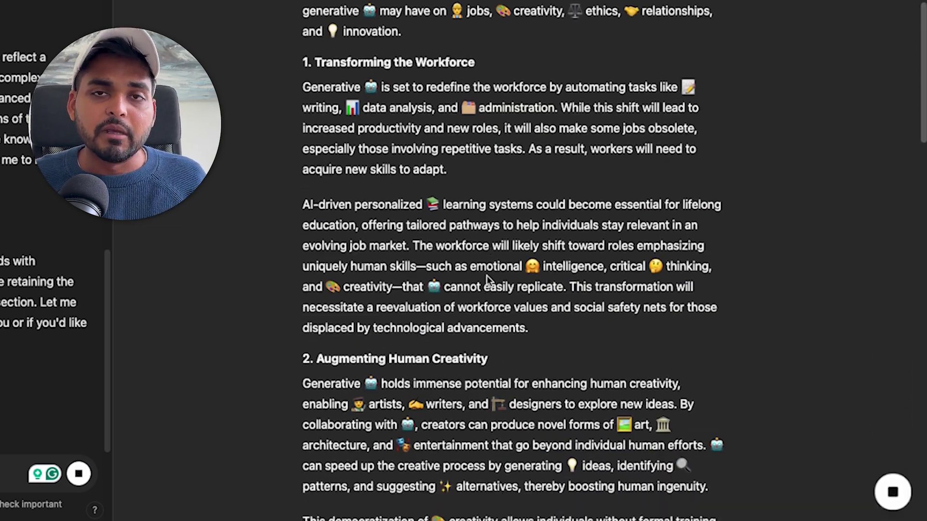
scroll(487, 277, down, 10)
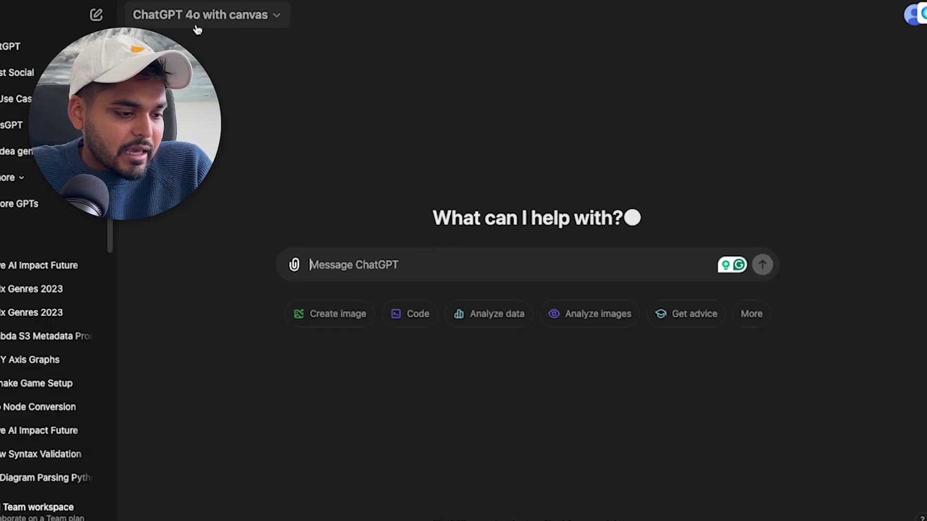
- Send the 'write a function' Code starter, then request notes-app code using a / command menu
click(408, 315)
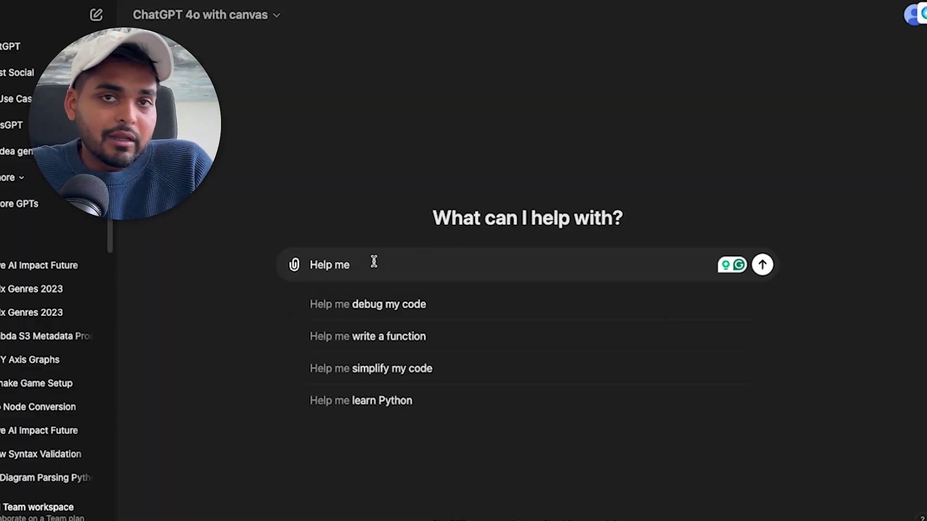
click(412, 338)
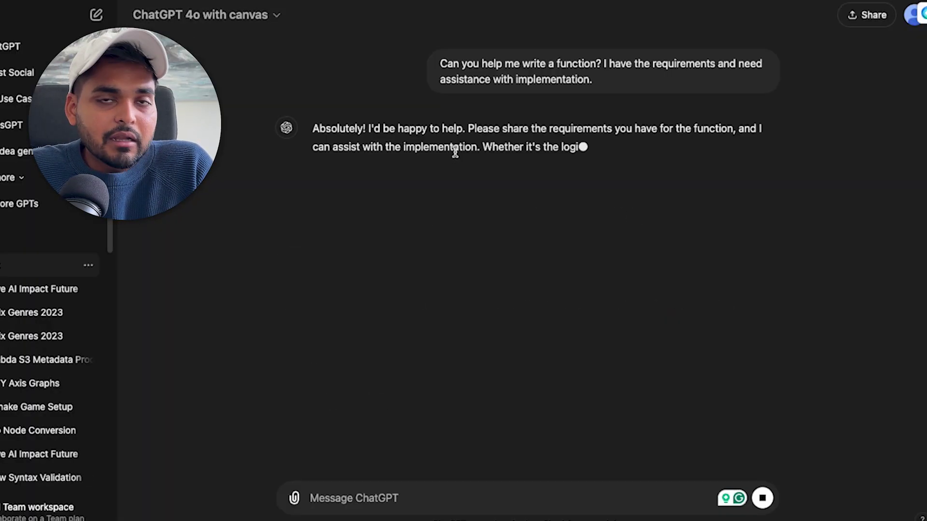
text(can you write code for a feature of a note)
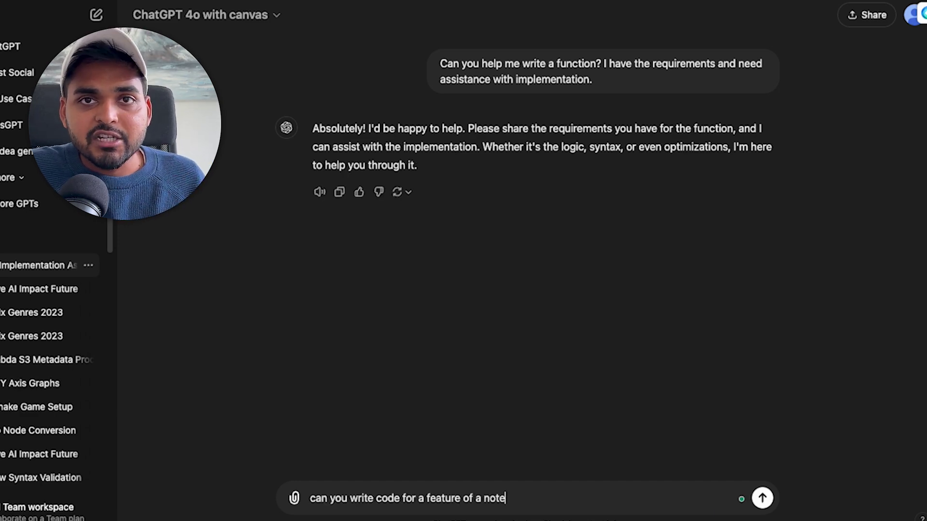
text(s app where uses / command to select the type of components to add similar to th)
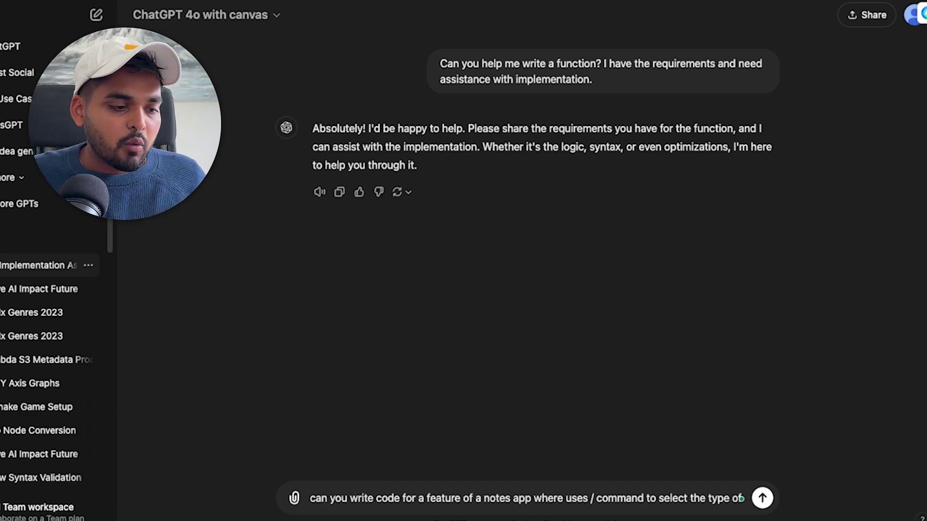
text(e Notion app)
key(Return)
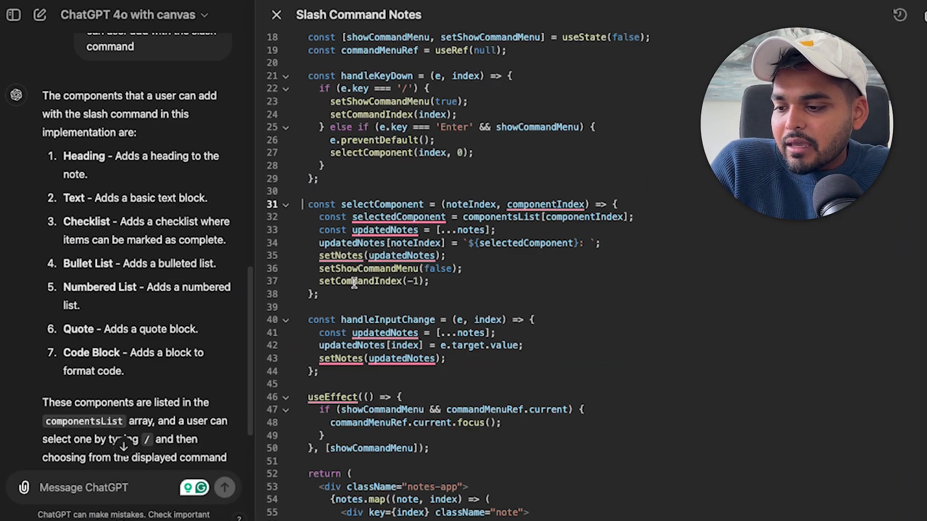
- Select lines 31–38 containing the selectComponent function
drag(319, 295, 309, 204)
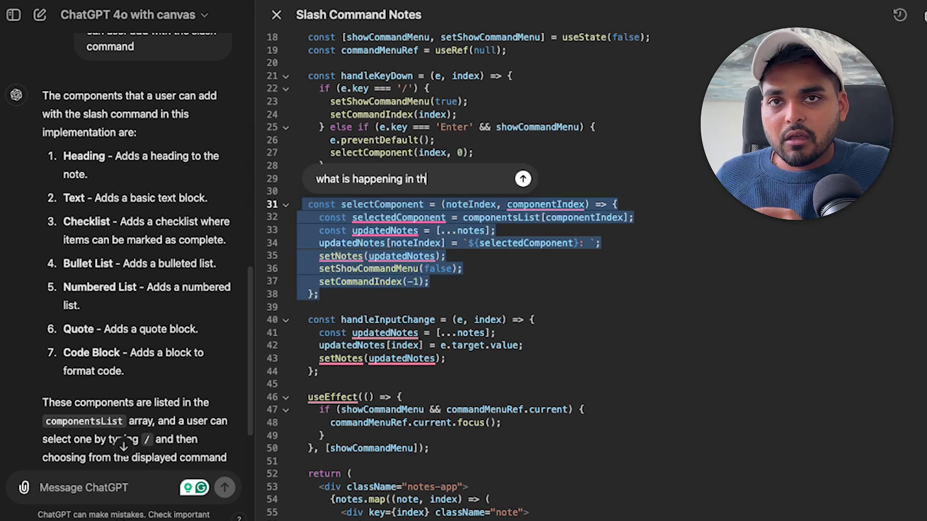
- Ask what the selected selectComponent code does, then select the return block to ask about it
text(of the code?)
key(Return)
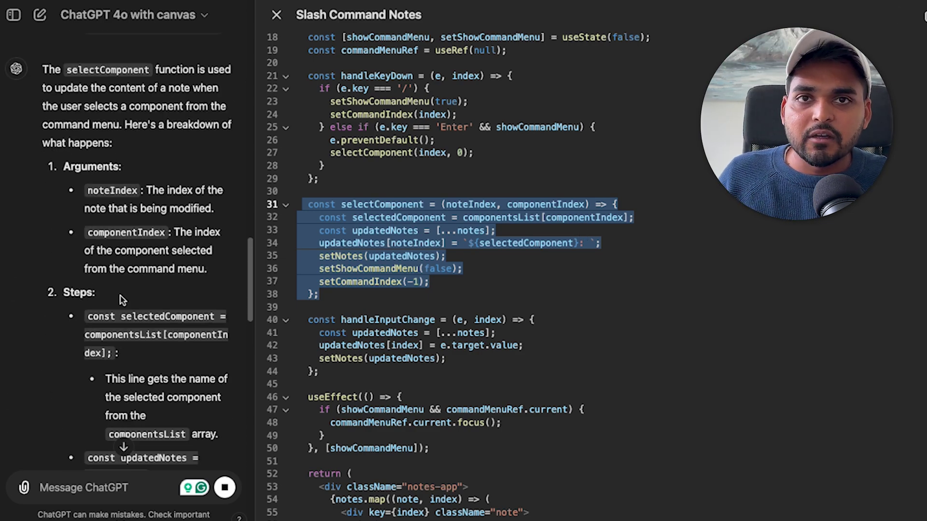
scroll(120, 299, down, 8)
scroll(502, 426, down, 5)
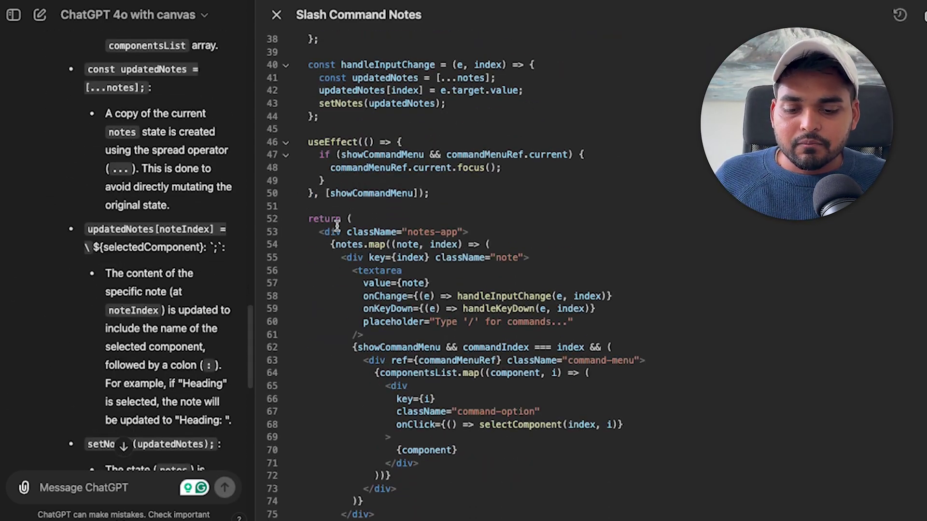
scroll(337, 226, down, 2)
drag(308, 122, 638, 348)
click(338, 378)
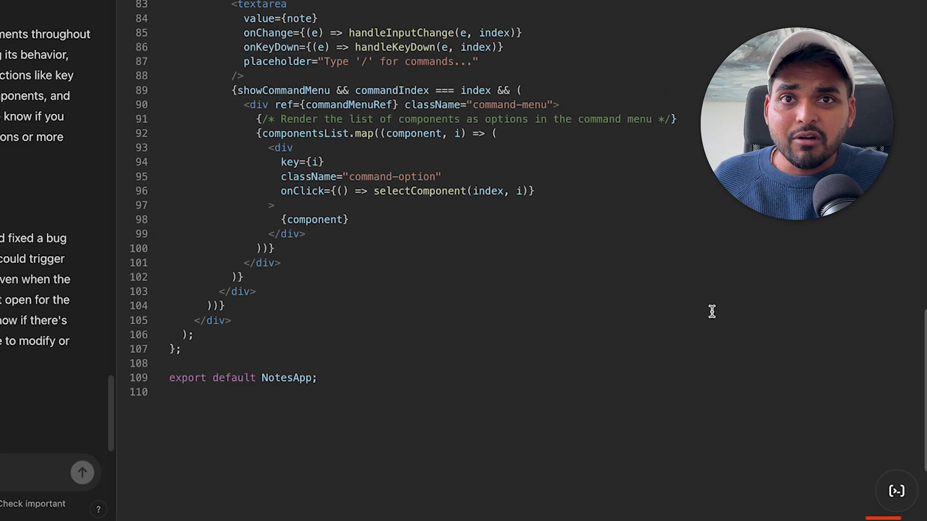
mouse_move(901, 502)
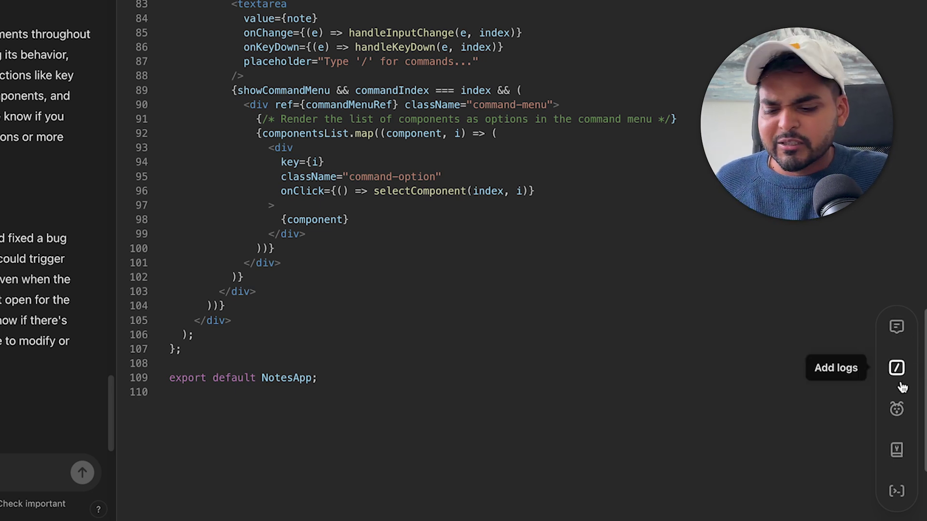
- Have ChatGPT comment the Slash Command Notes code, explaining state, key handling and menu rendering
click(897, 451)
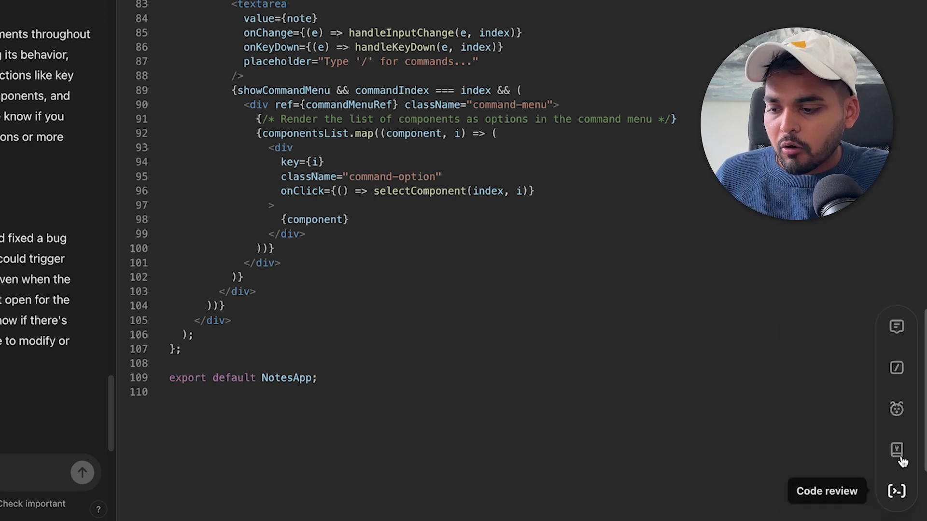
click(893, 326)
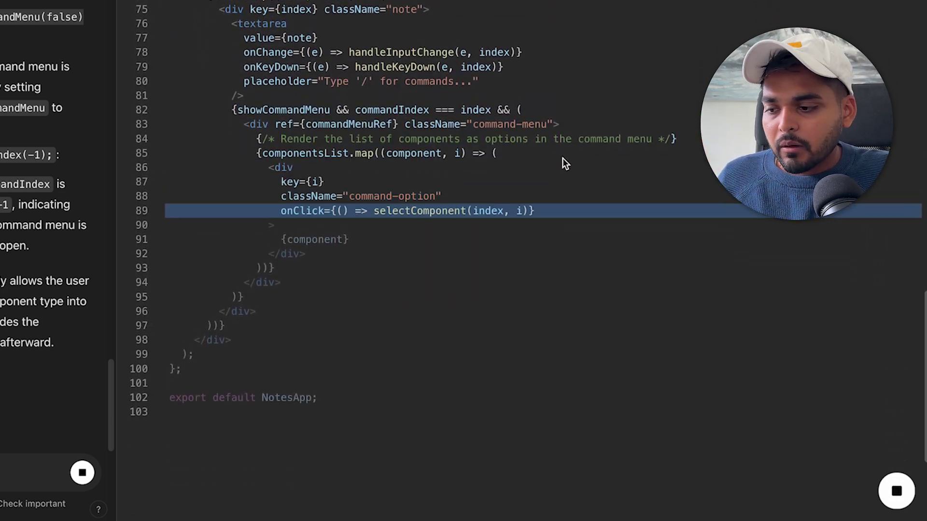
scroll(624, 303, up, 15)
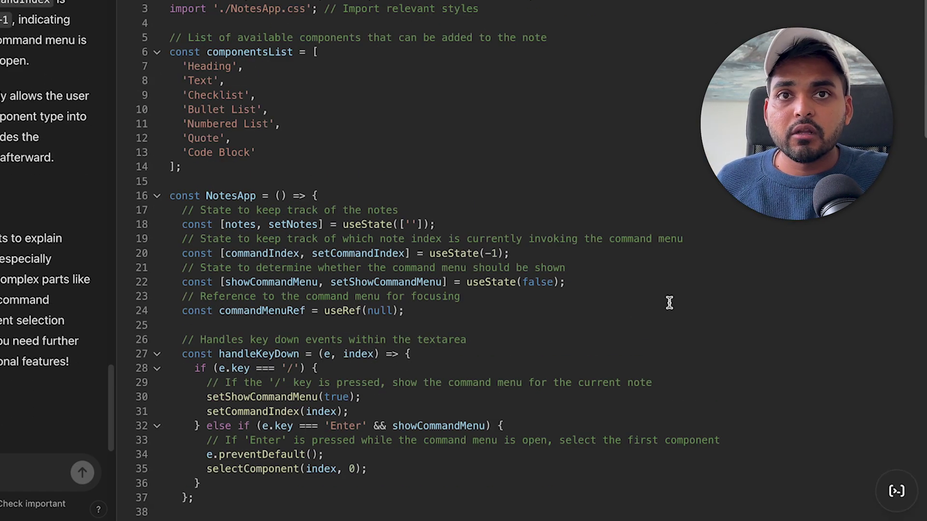
- Add log messages like 'Command menu is now focused', then fix the Enter-key selection bug
mouse_move(896, 491)
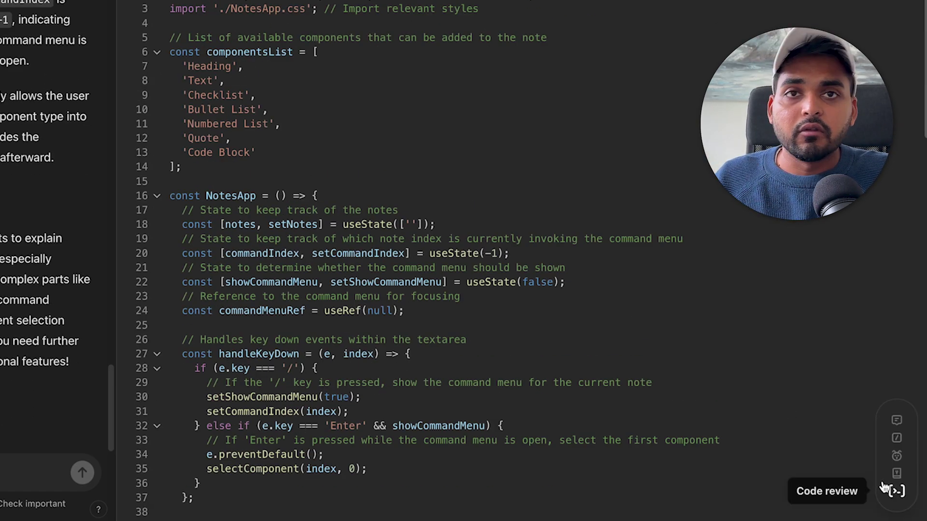
click(896, 370)
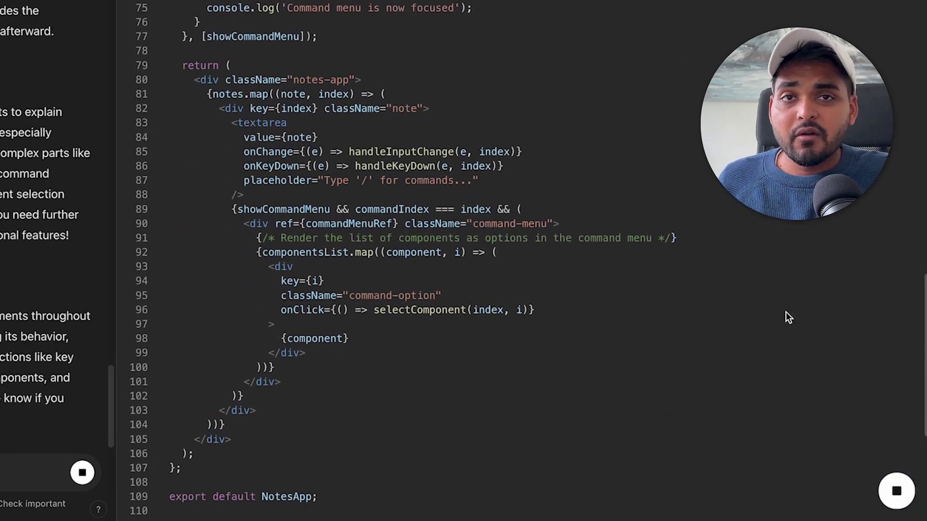
mouse_move(893, 490)
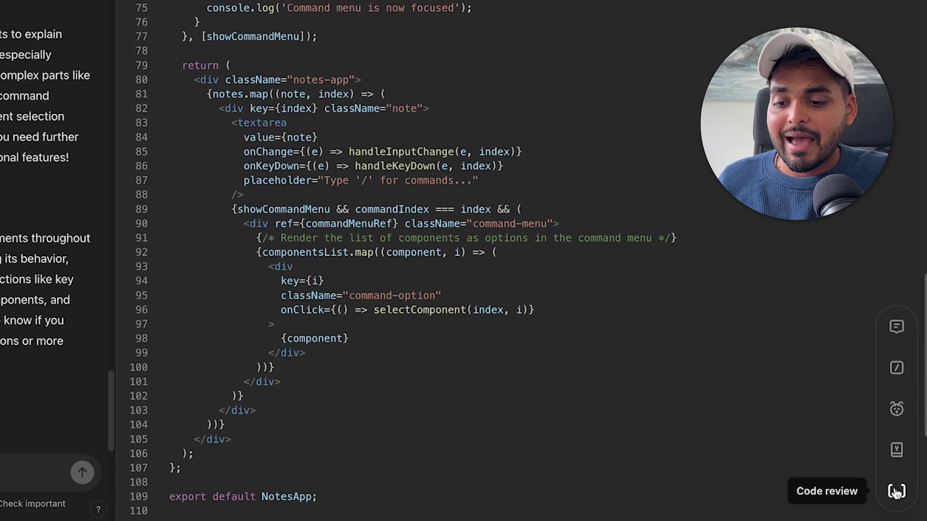
click(898, 410)
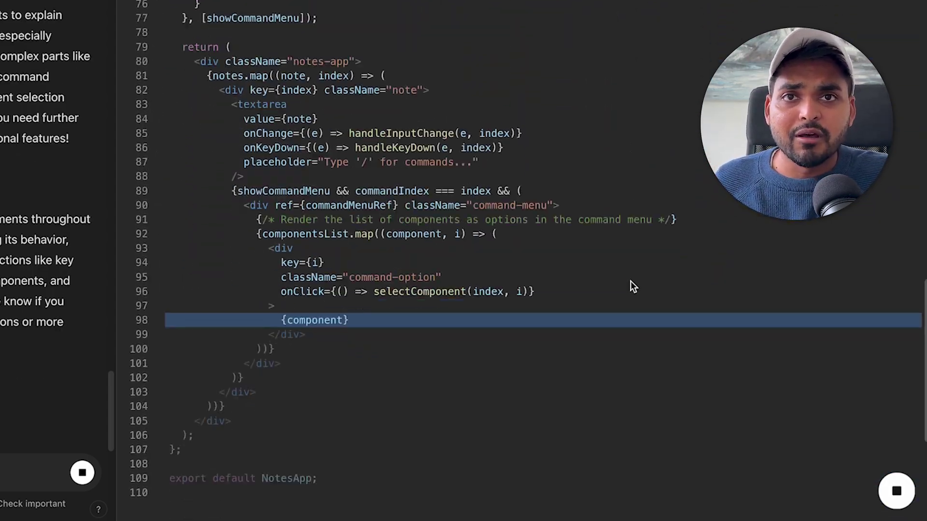
mouse_move(897, 491)
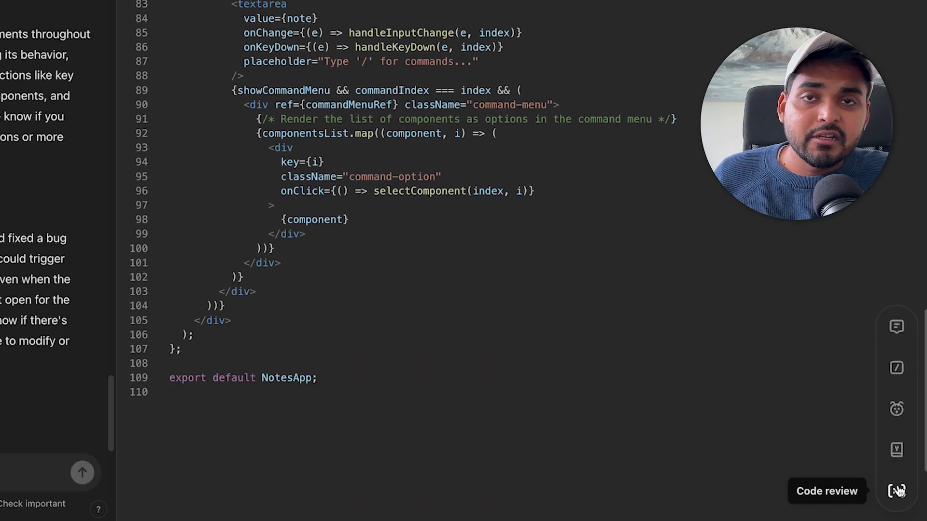
click(897, 450)
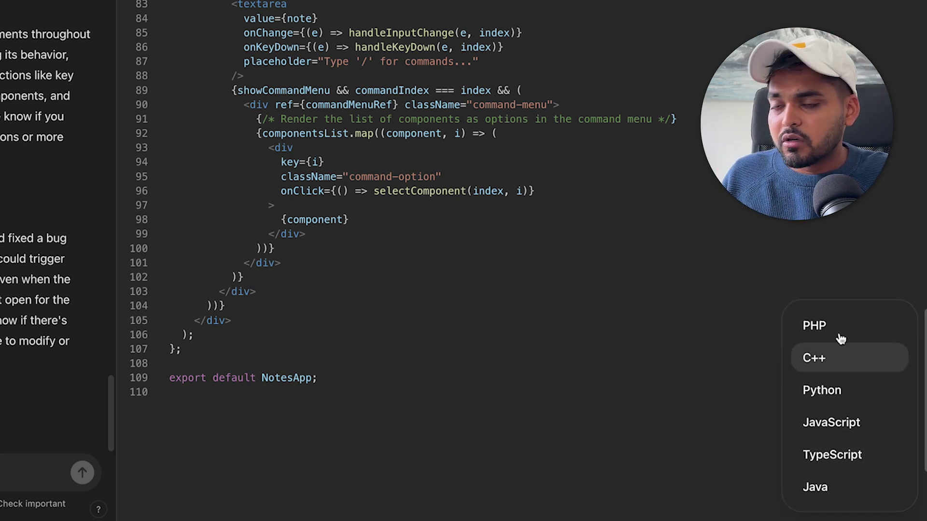
click(734, 432)
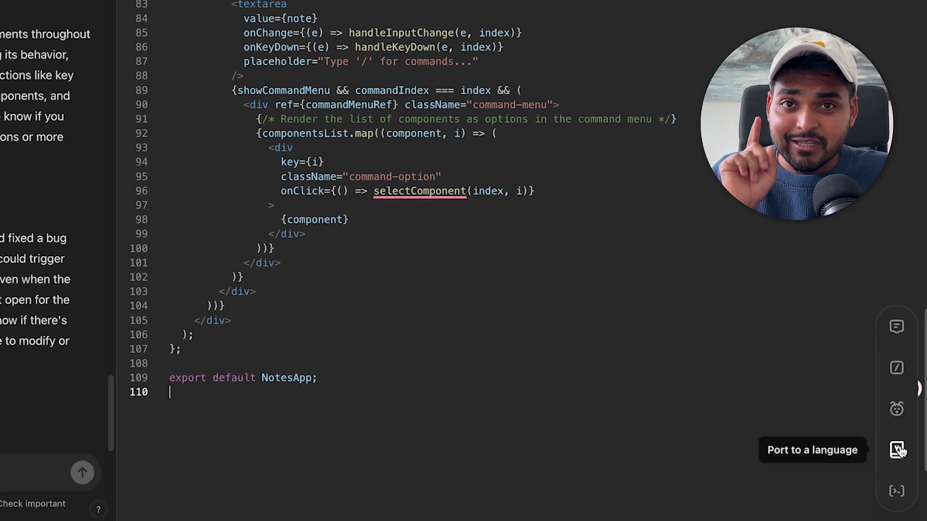
- Request a code review flagging direct DOM focusing and array-index note keys
click(895, 491)
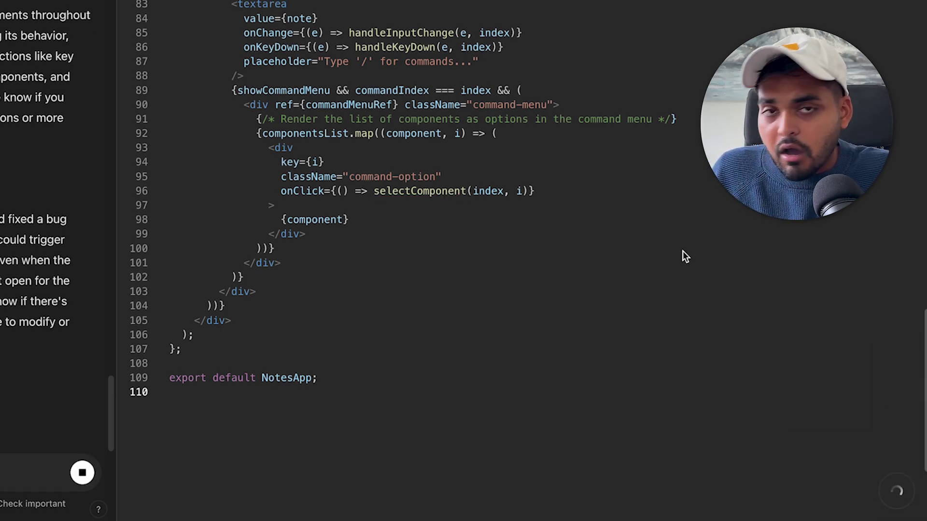
scroll(572, 164, up, 2)
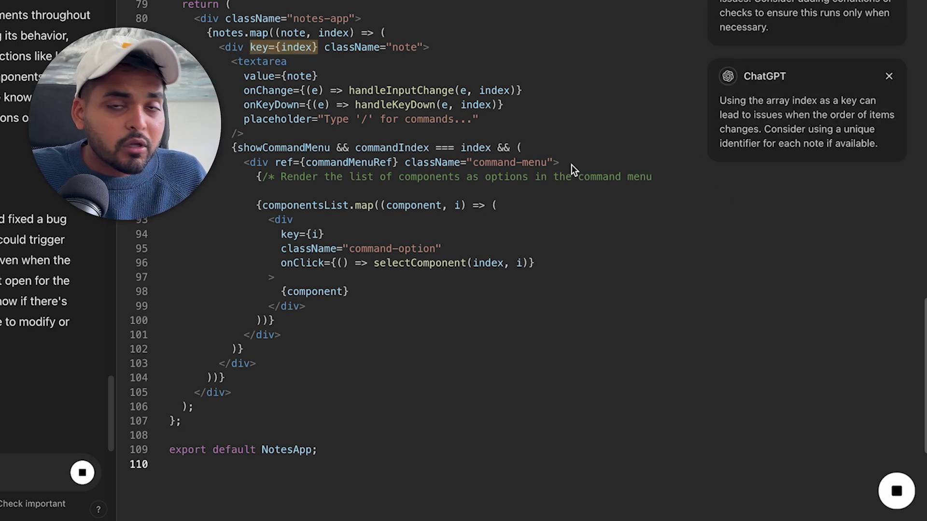
mouse_move(745, 132)
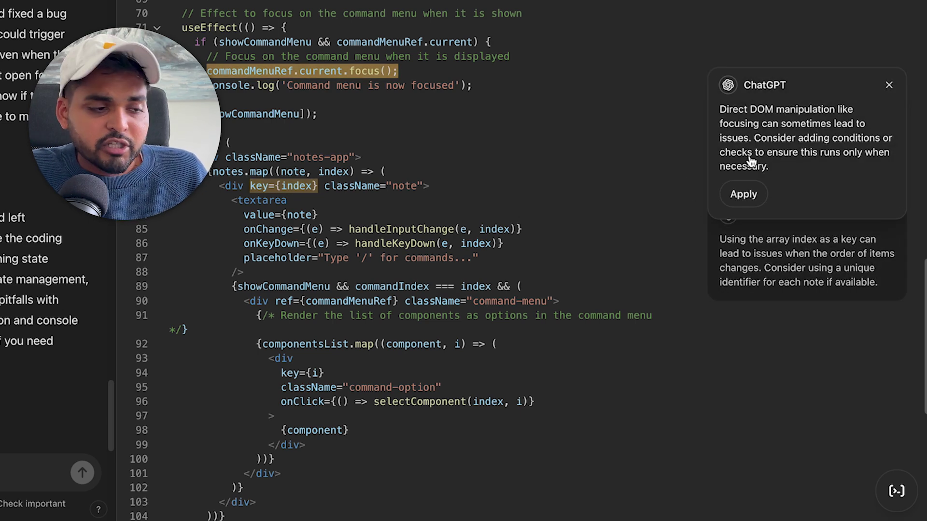
- Apply the commandIndex focus-guard suggestion, then the unique note-key suggestion
click(743, 194)
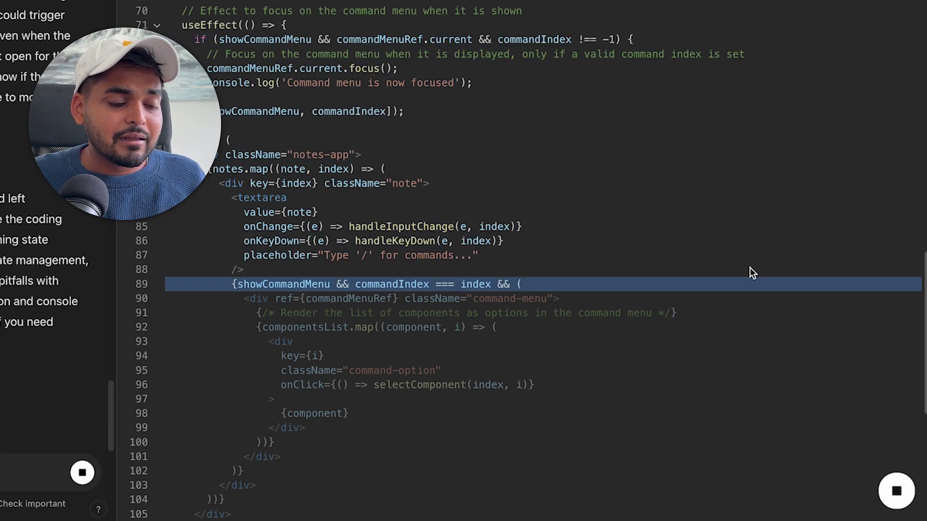
scroll(702, 259, down, 1)
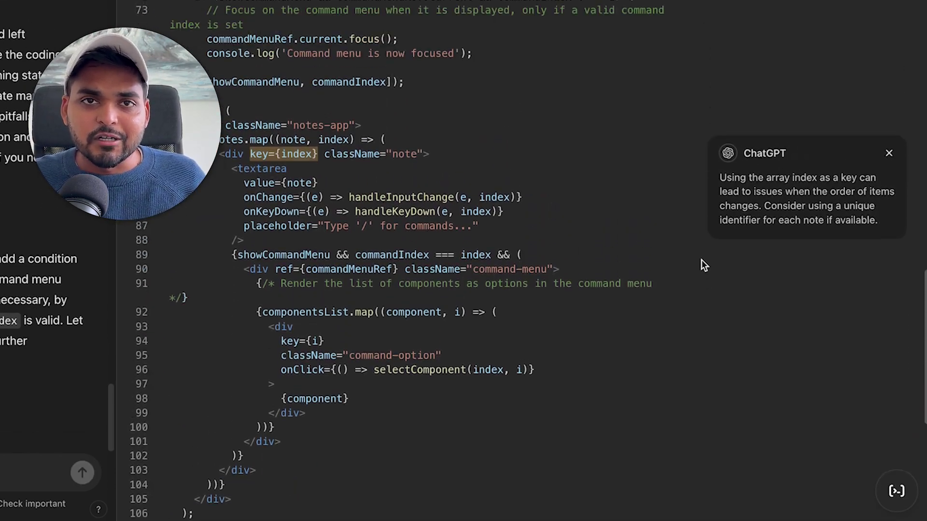
scroll(702, 260, up, 2)
mouse_move(782, 311)
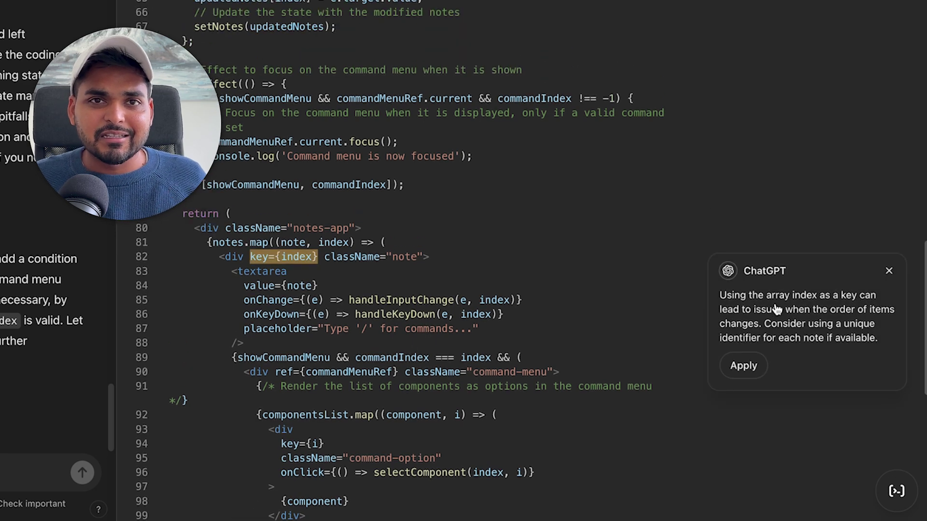
click(743, 366)
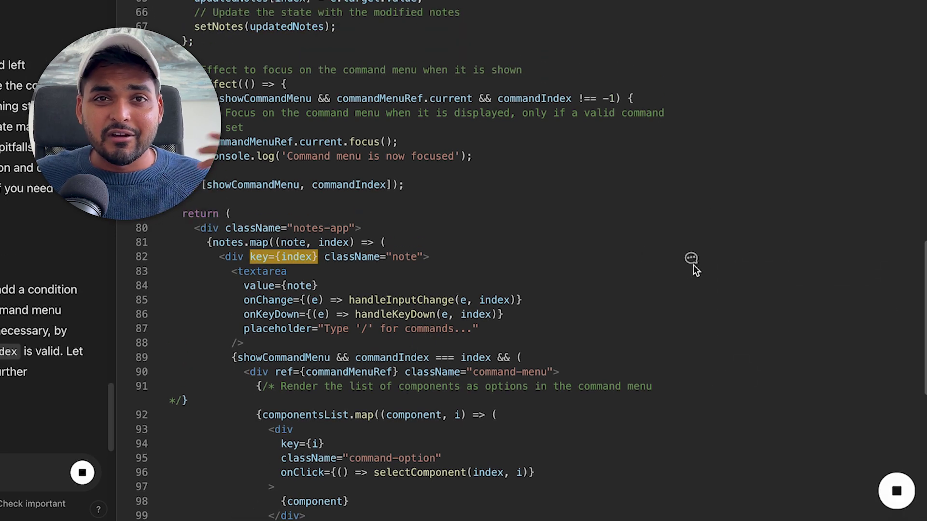